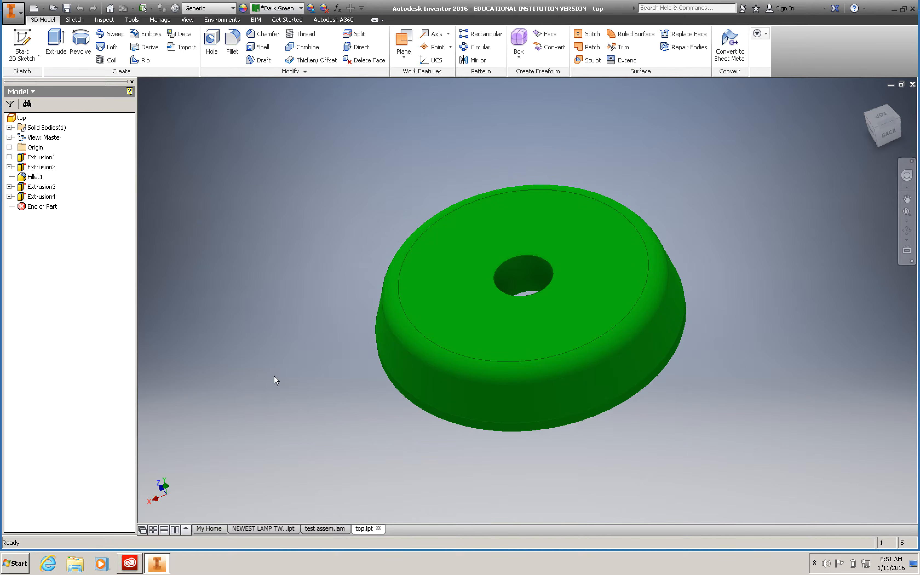
Step: Apply the Blue - Wall Paint - Glossy appearance from the Autodesk Material Library to the top part
{"action": "left_click", "coordinate": [332, 529]}
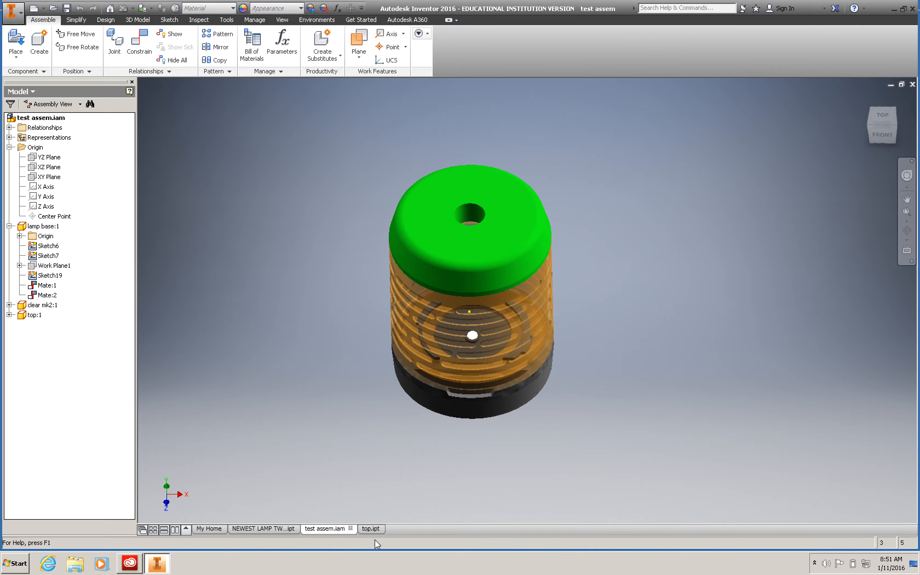
{"action": "left_click", "coordinate": [371, 531]}
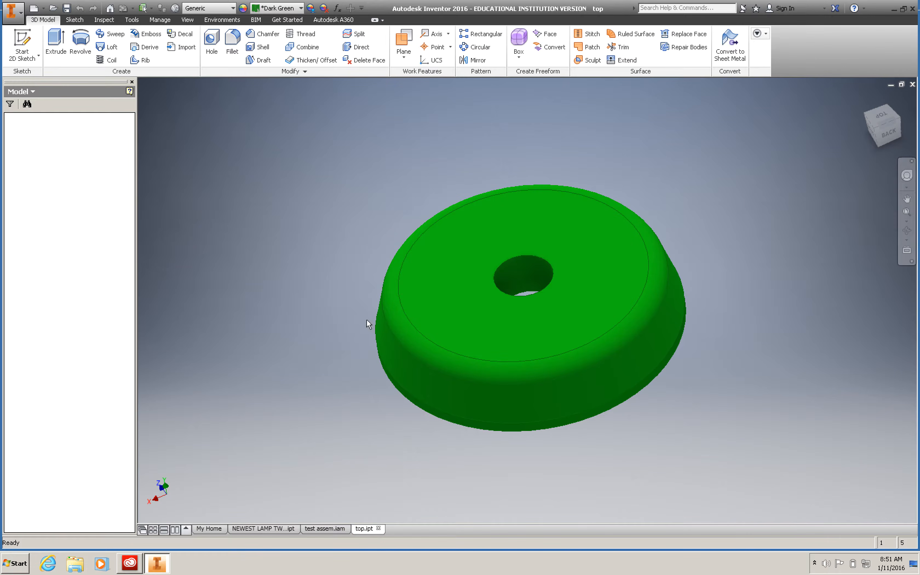
{"action": "left_click", "coordinate": [301, 10]}
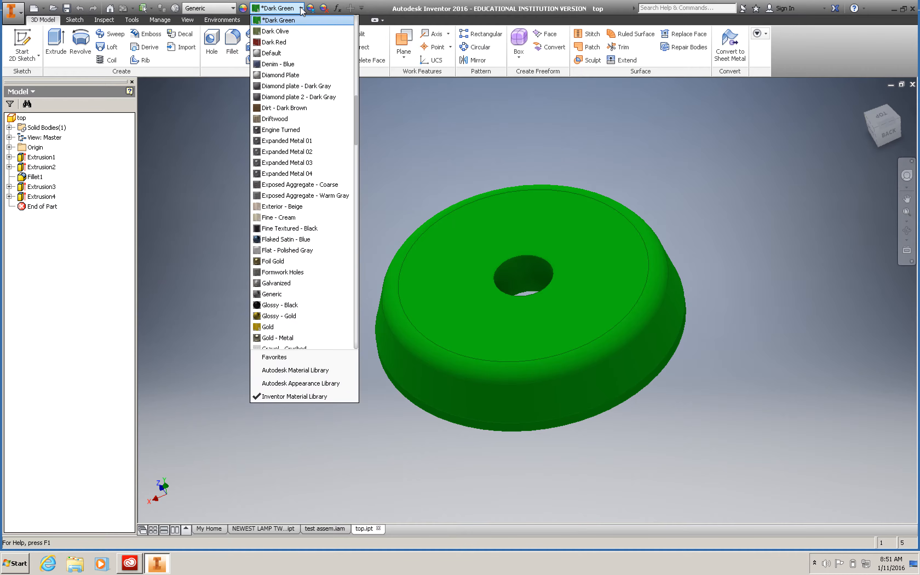
{"action": "left_click", "coordinate": [314, 373]}
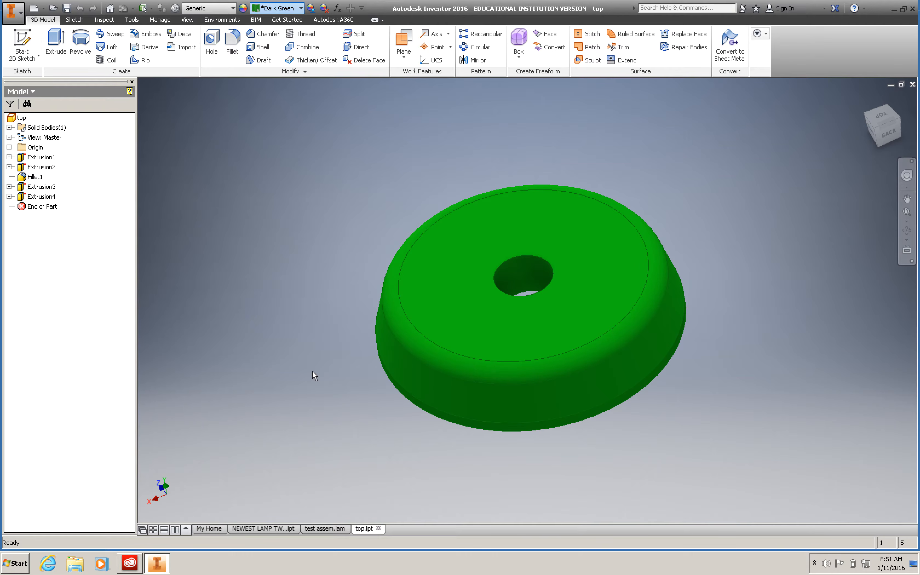
{"action": "left_click", "coordinate": [300, 8]}
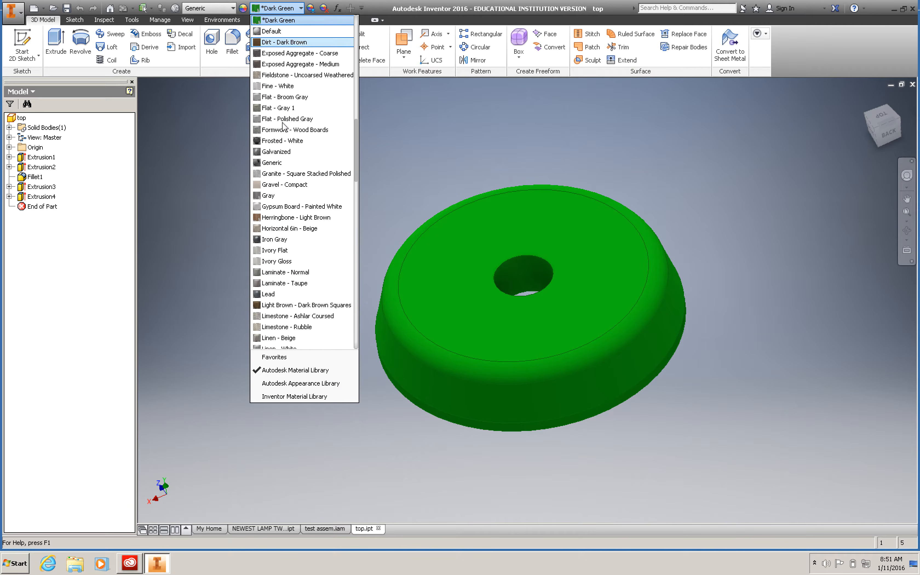
{"action": "scroll", "coordinate": [286, 119], "scroll_direction": "up", "scroll_amount": 3}
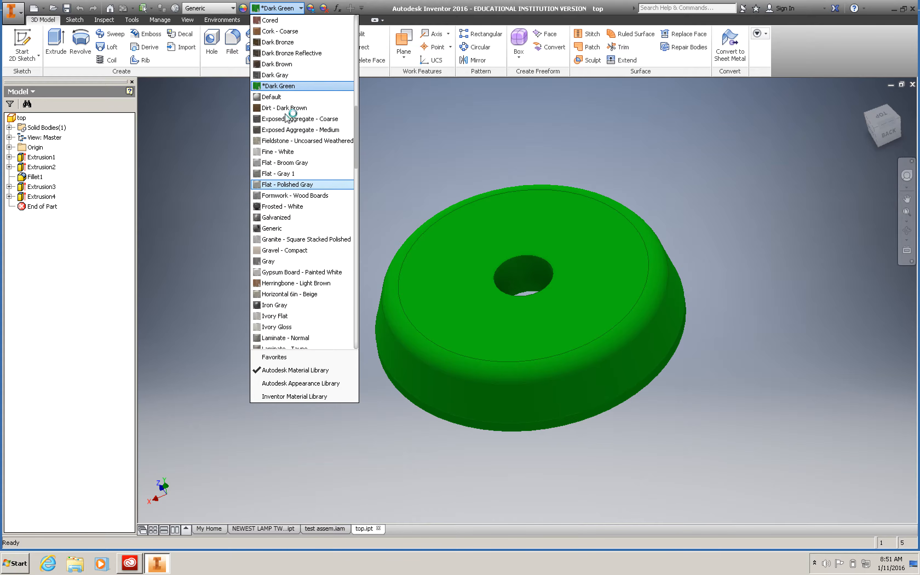
{"action": "scroll", "coordinate": [286, 119], "scroll_direction": "up", "scroll_amount": 7}
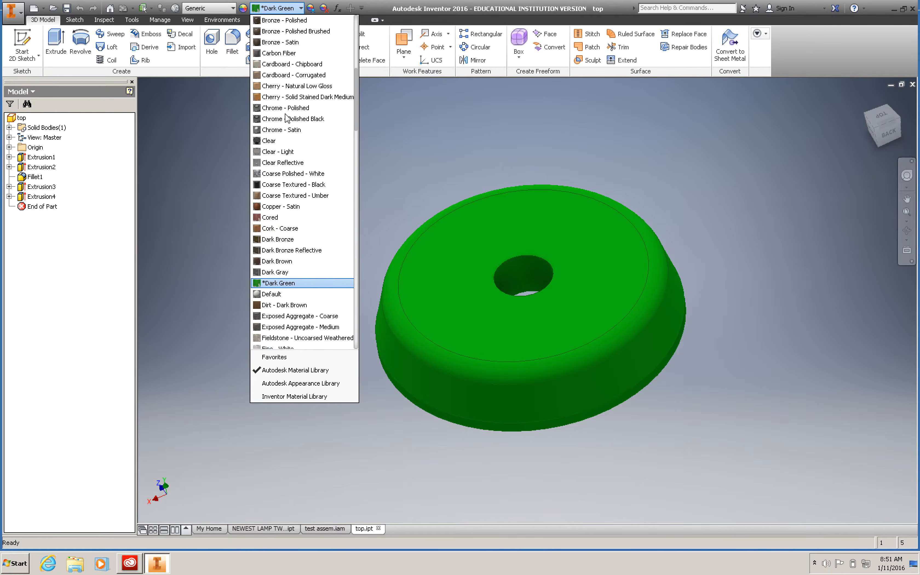
{"action": "scroll", "coordinate": [286, 114], "scroll_direction": "up", "scroll_amount": 2}
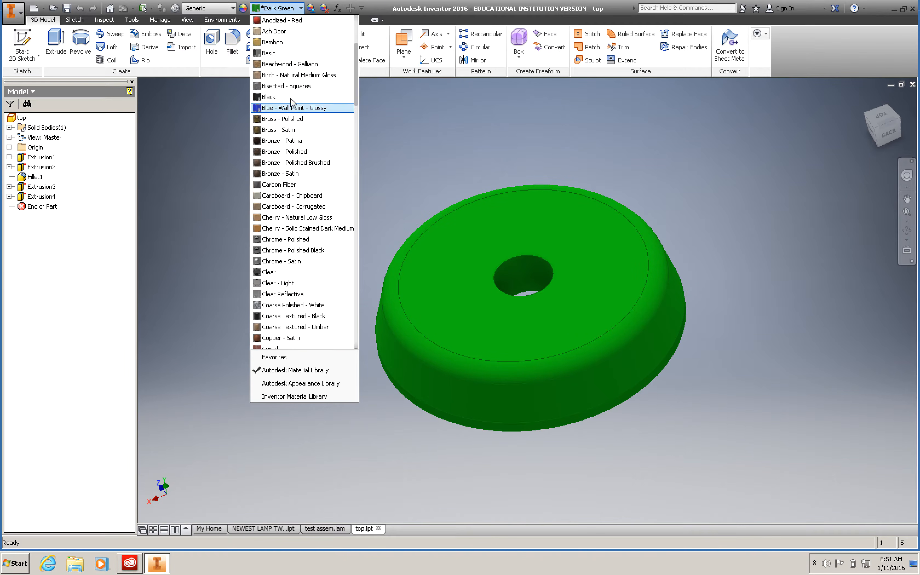
{"action": "left_click", "coordinate": [291, 105]}
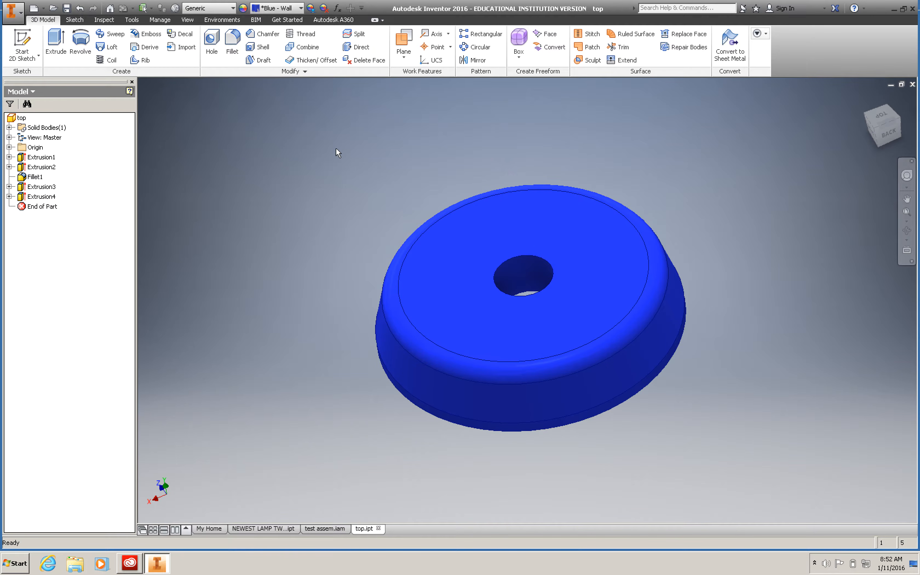
{"action": "left_click", "coordinate": [310, 8]}
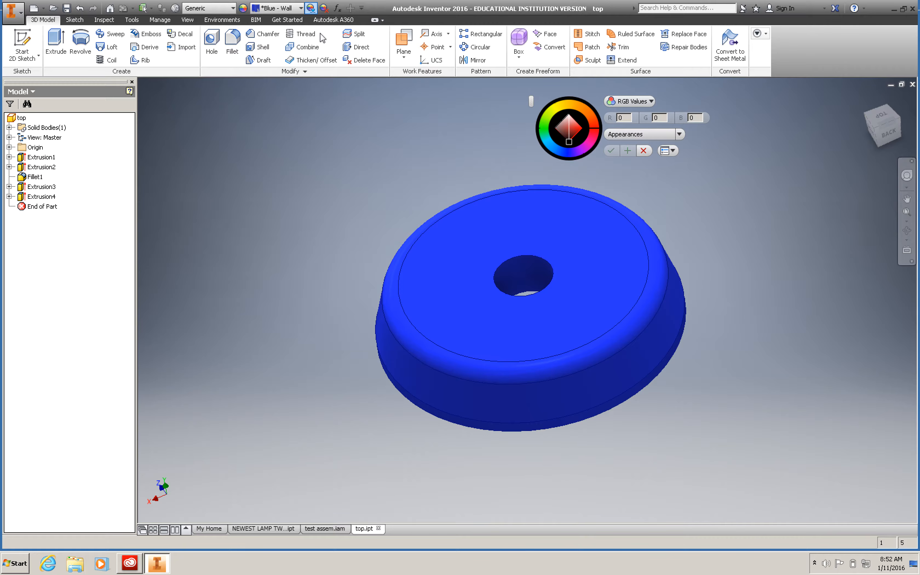
{"action": "key", "text": "Escape"}
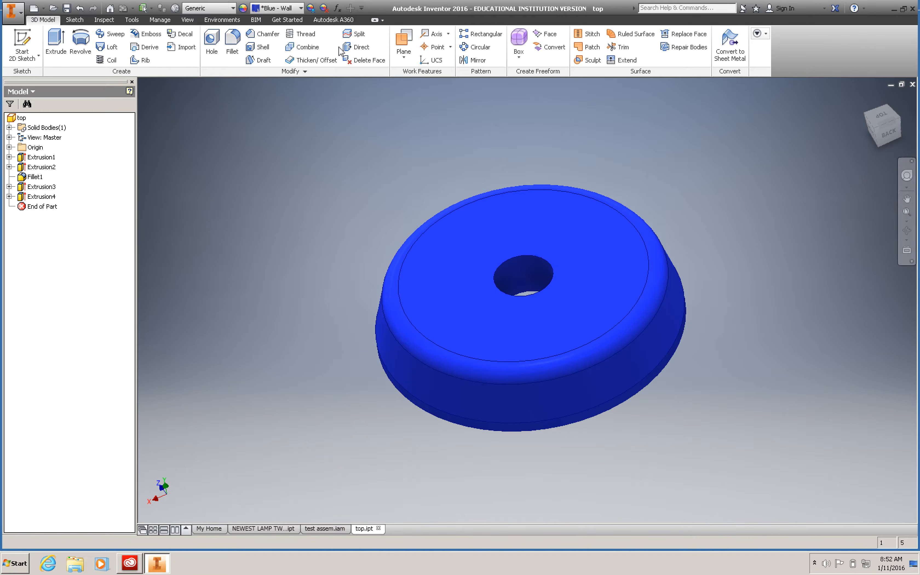
Step: Set the visual style of the test assem assembly to Realistic
{"action": "left_click", "coordinate": [335, 531]}
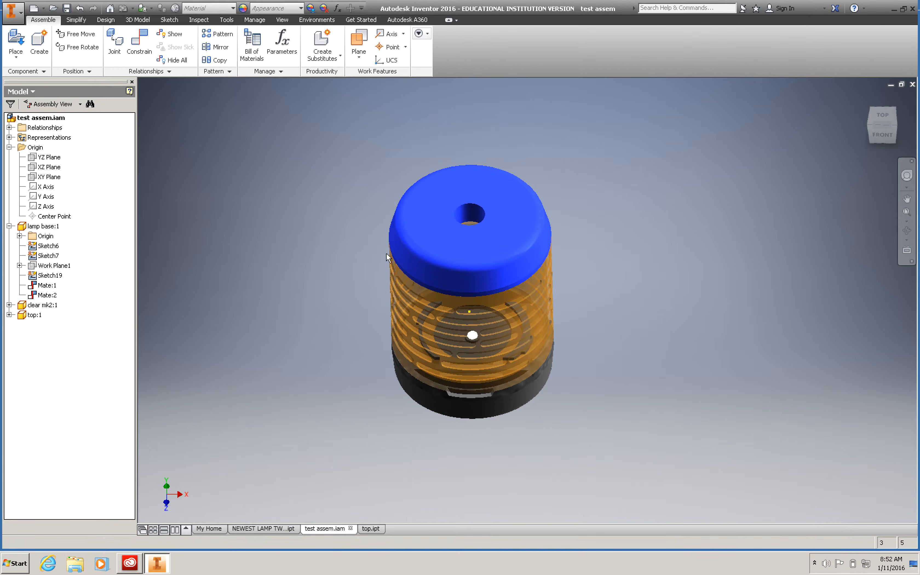
{"action": "left_click", "coordinate": [288, 22]}
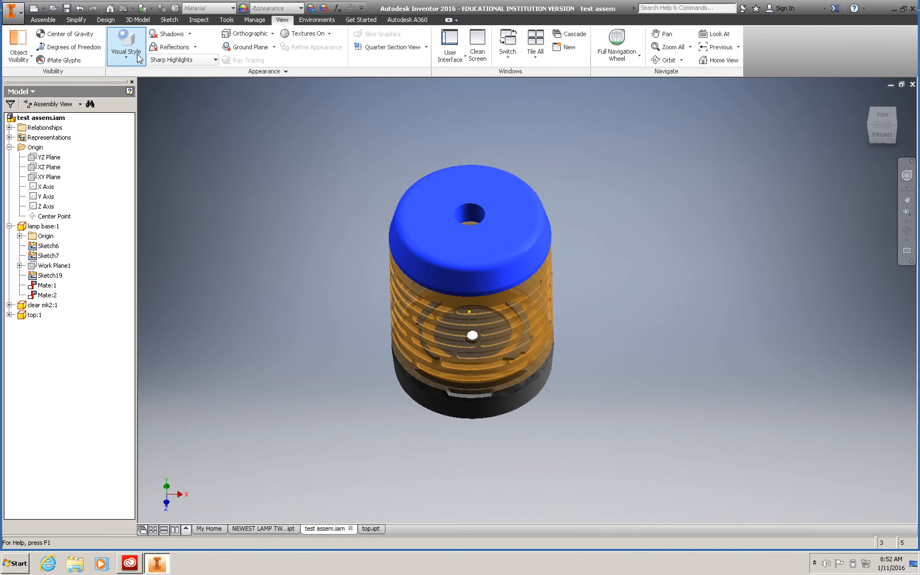
{"action": "left_click", "coordinate": [127, 48]}
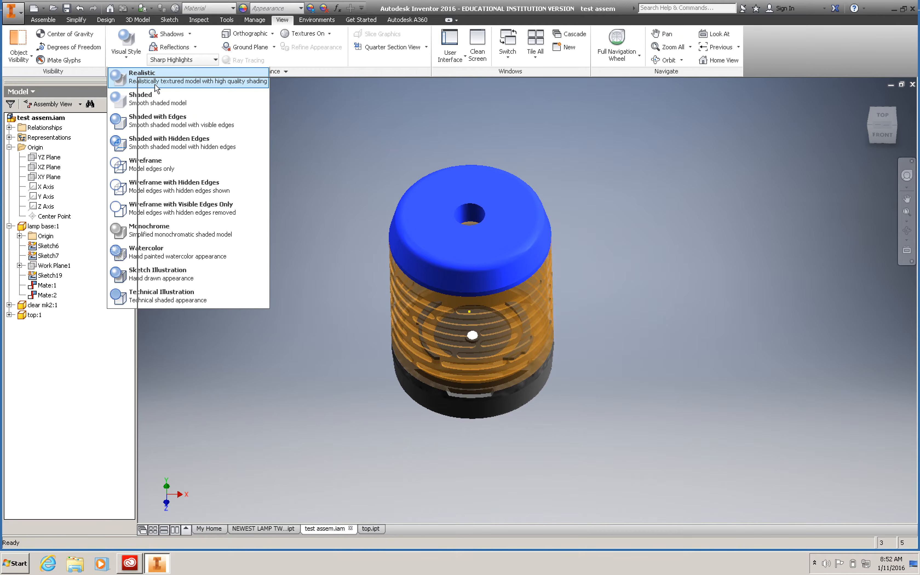
{"action": "left_click", "coordinate": [206, 101]}
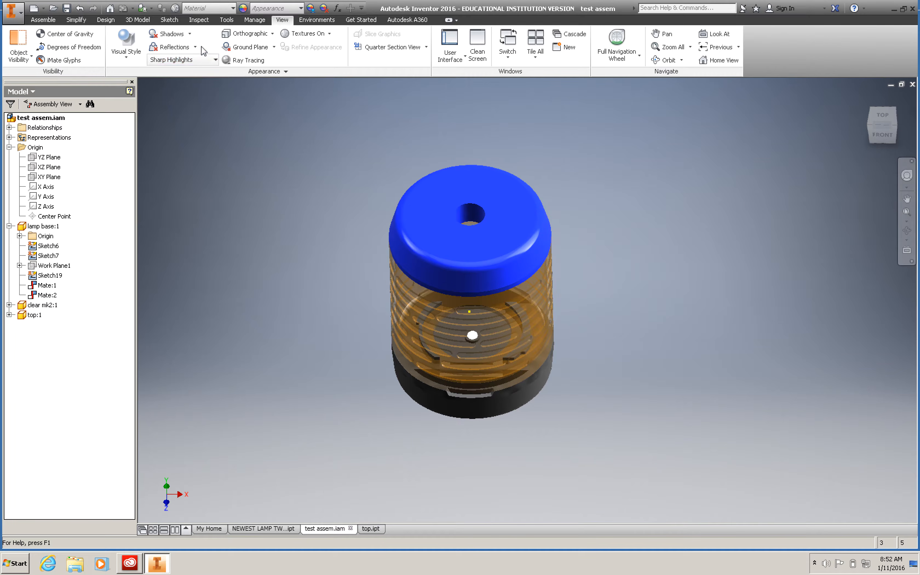
Step: Turn on shadows and reflections in the assembly display
{"action": "left_click", "coordinate": [189, 34]}
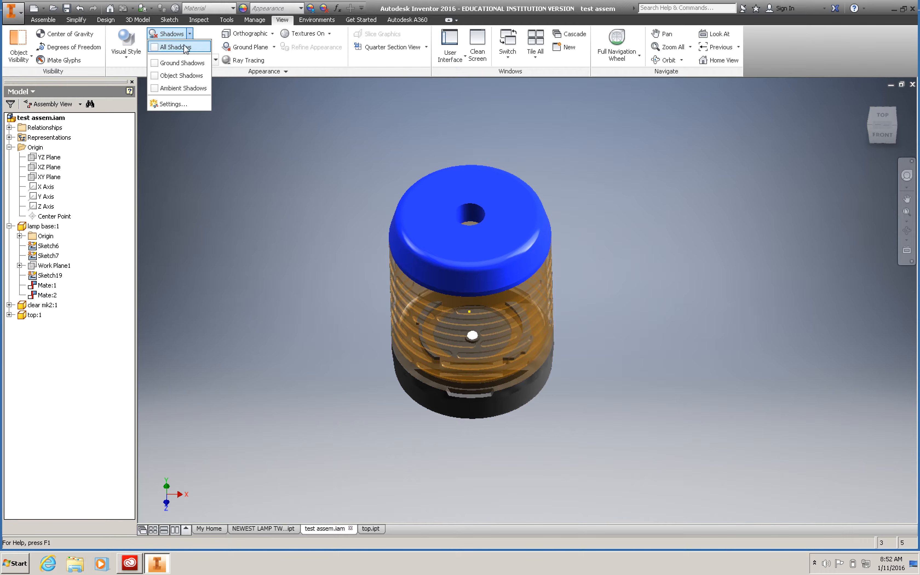
{"action": "left_click", "coordinate": [198, 62]}
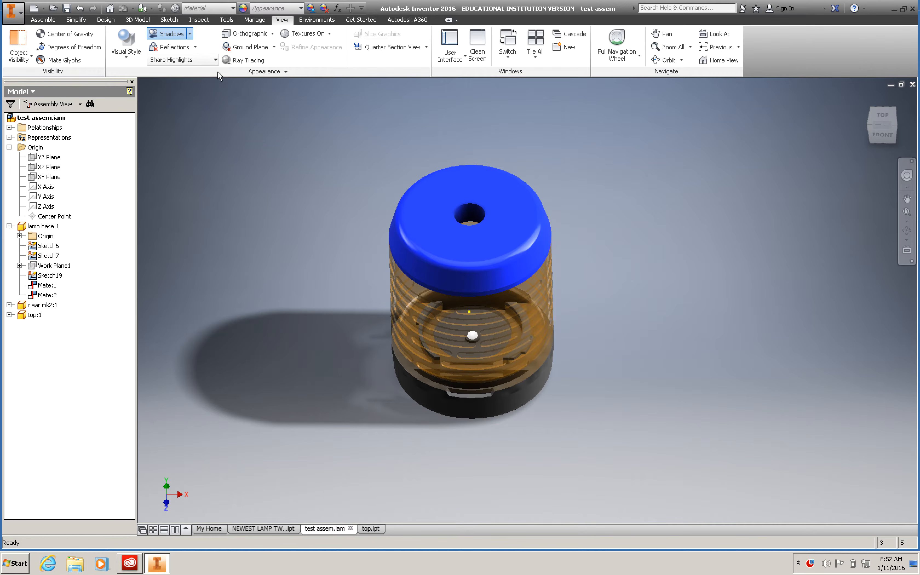
{"action": "left_click", "coordinate": [196, 47]}
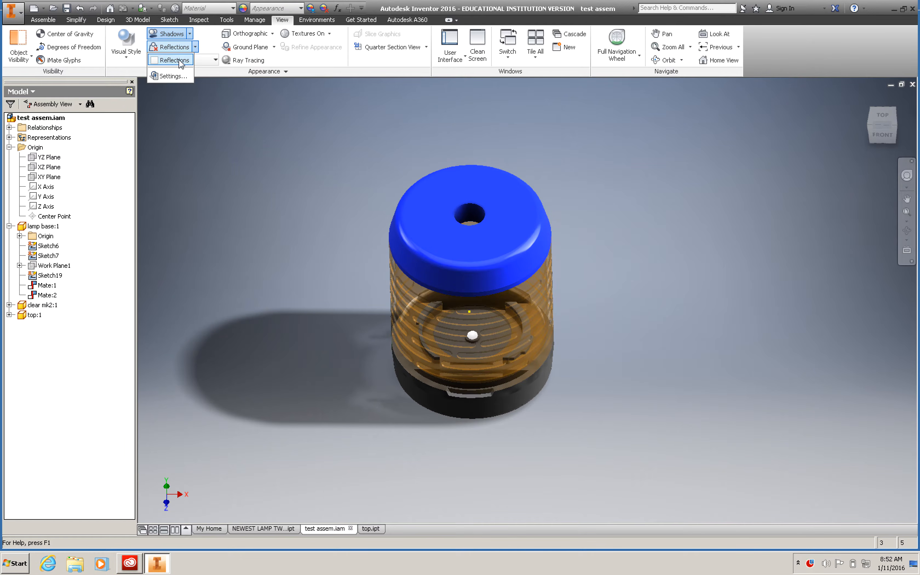
{"action": "left_click", "coordinate": [282, 141]}
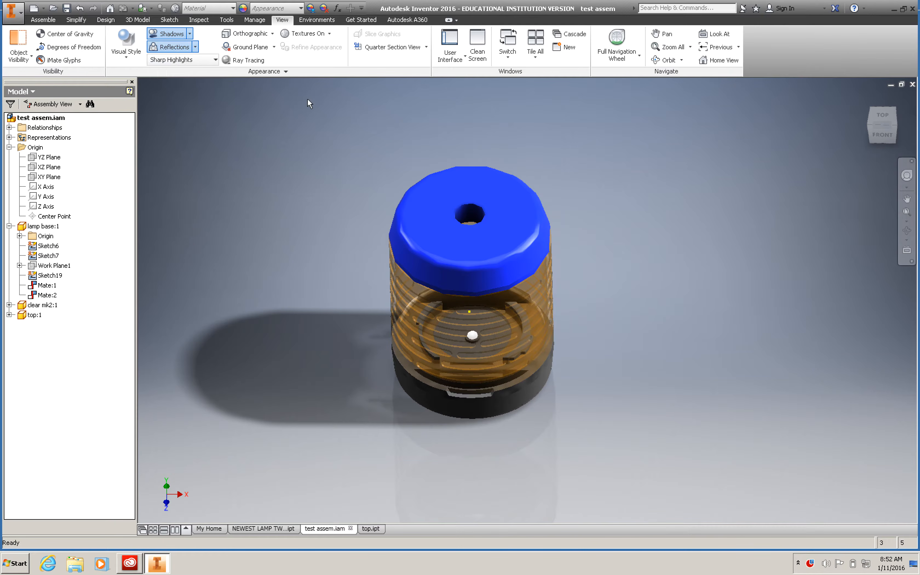
Step: Switch the assembly to a perspective projection and orient it to the corner view between the top, left and front faces
{"action": "left_click", "coordinate": [273, 36]}
{"action": "left_click", "coordinate": [257, 76]}
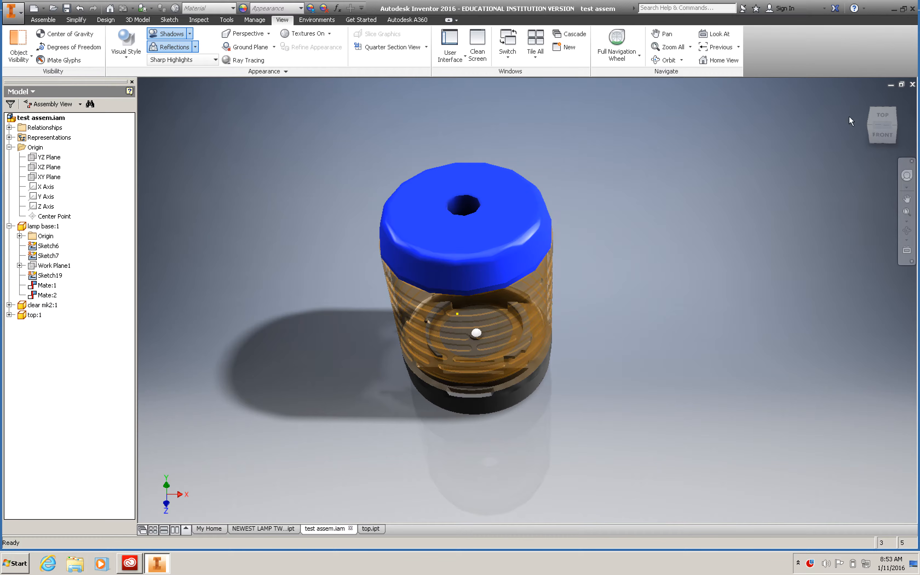
{"action": "left_click", "coordinate": [872, 126]}
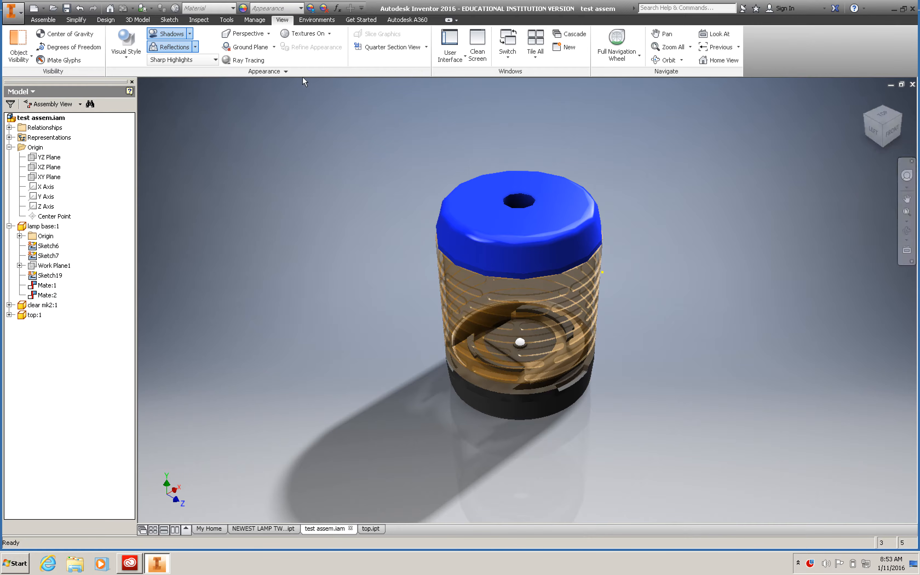
Step: Enable ray tracing of the assembly with Low lighting and material accuracy
{"action": "left_click", "coordinate": [247, 59]}
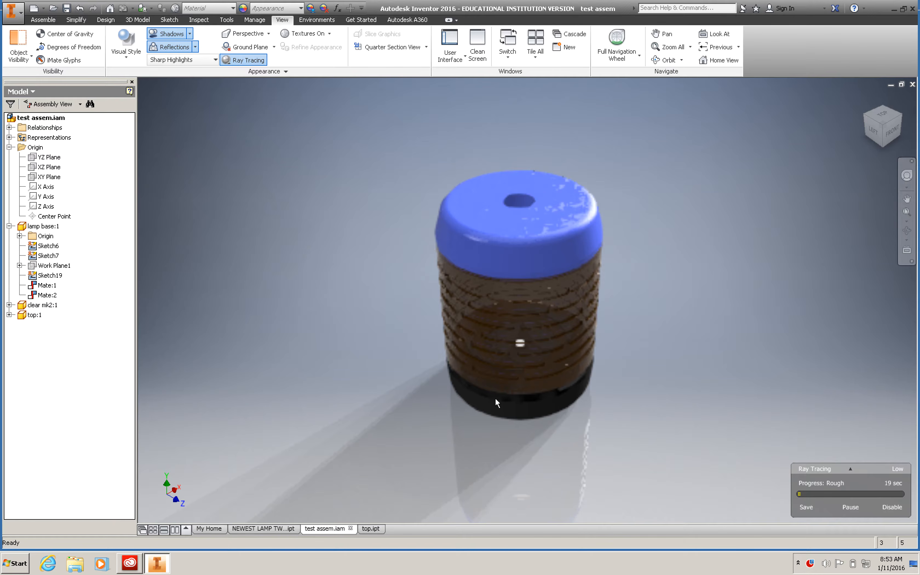
{"action": "mouse_move", "coordinate": [793, 469]}
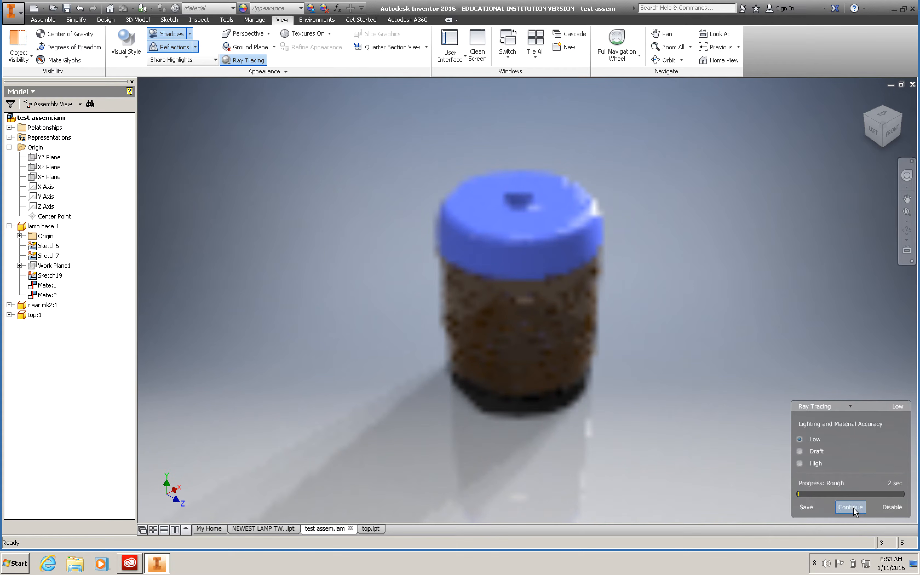
{"action": "left_click", "coordinate": [853, 509]}
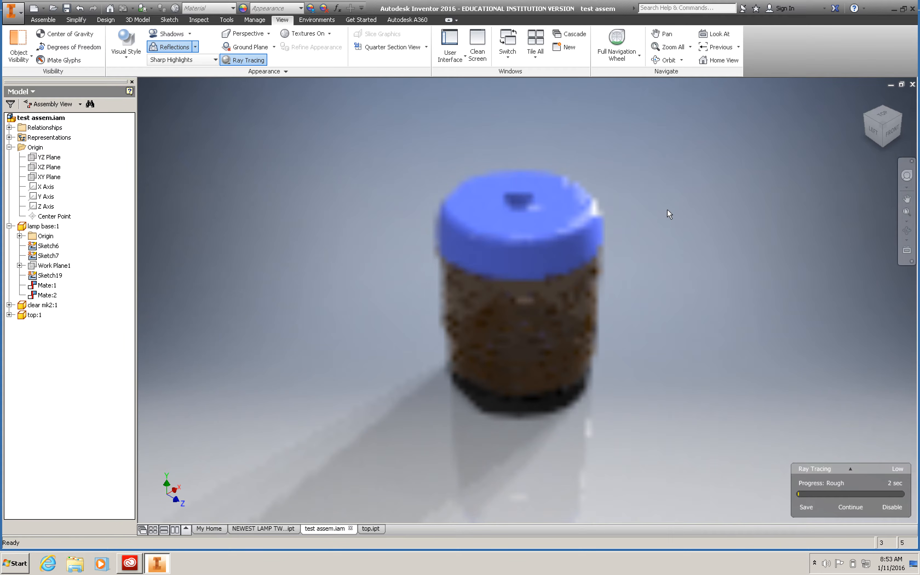
{"action": "left_click", "coordinate": [554, 201]}
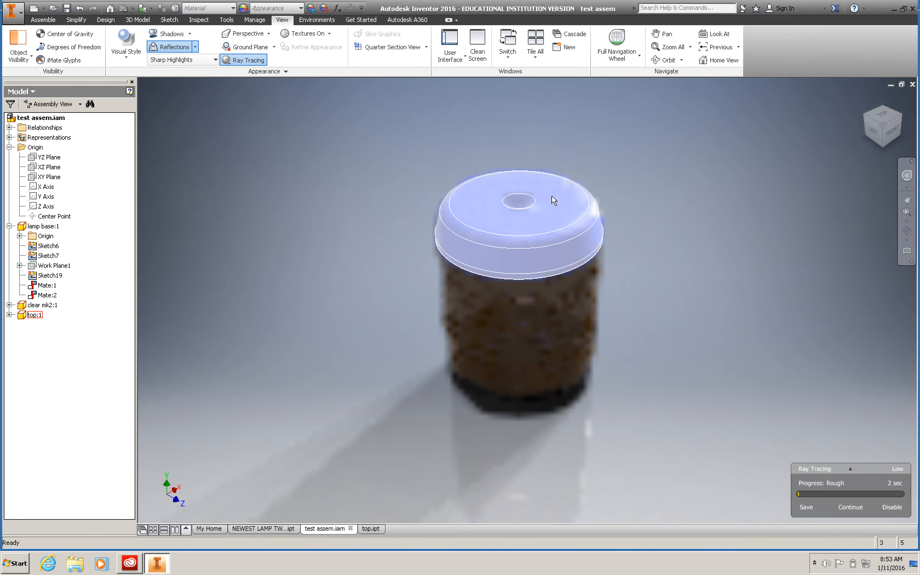
{"action": "left_click", "coordinate": [454, 158]}
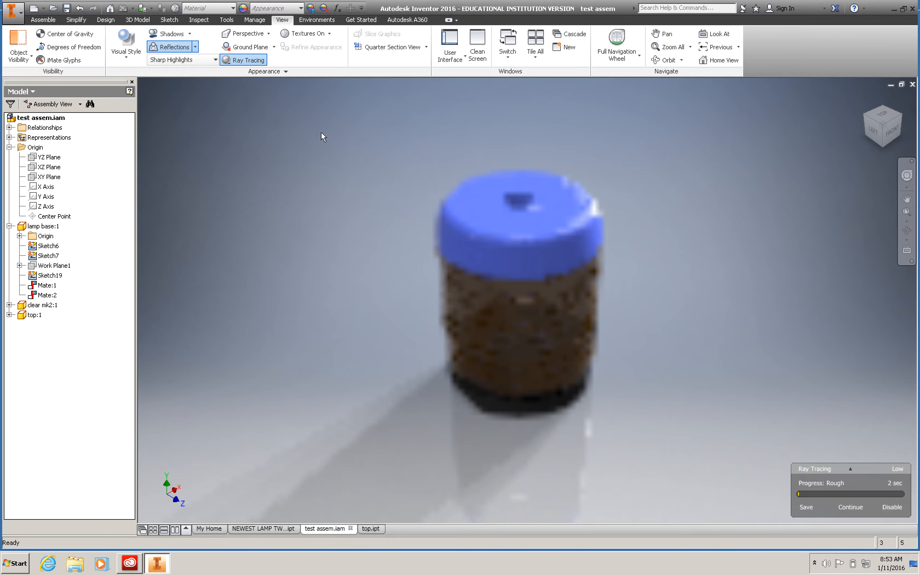
{"action": "left_click", "coordinate": [209, 60]}
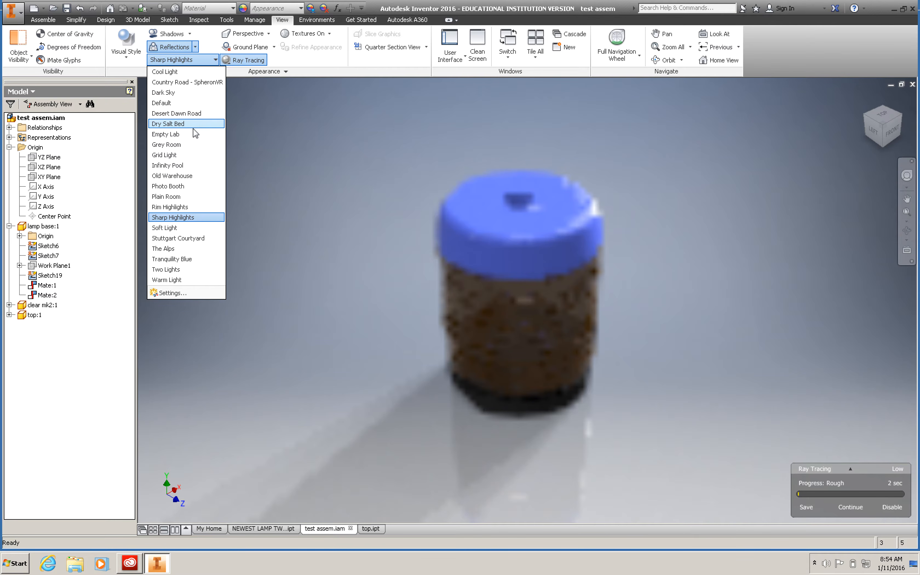
{"action": "left_click", "coordinate": [215, 60]}
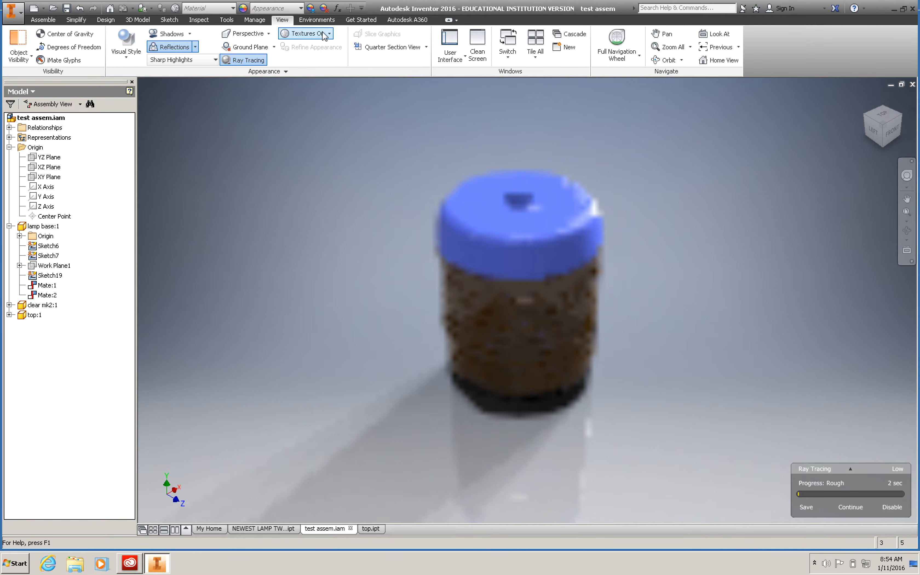
Step: Enter the Inventor Studio environment for the assembly and pause the running ray tracing
{"action": "left_click", "coordinate": [323, 21]}
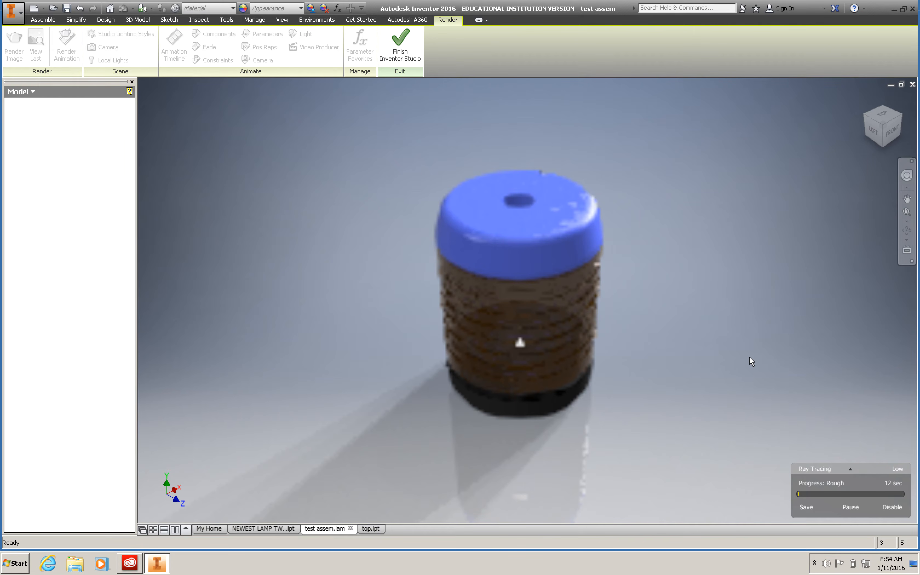
{"action": "left_click", "coordinate": [902, 468]}
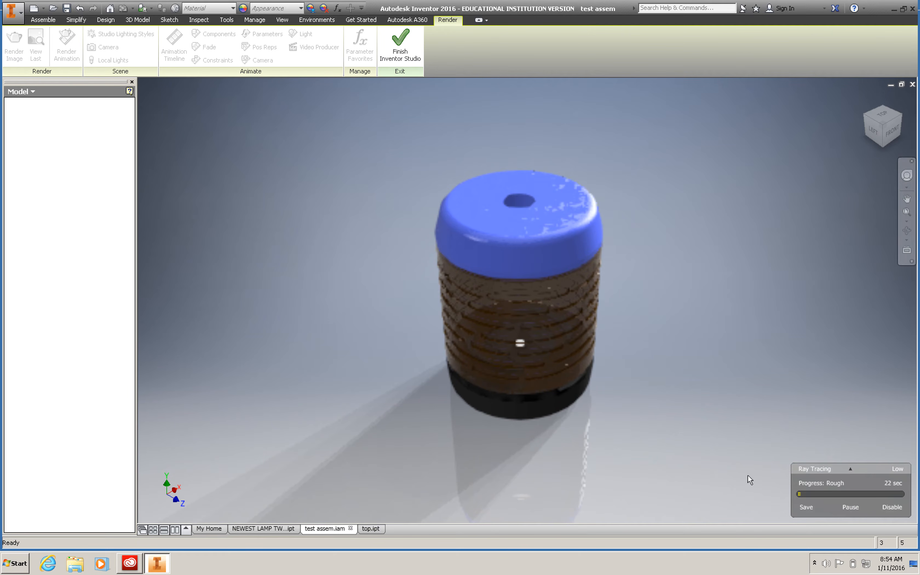
{"action": "left_click", "coordinate": [850, 507]}
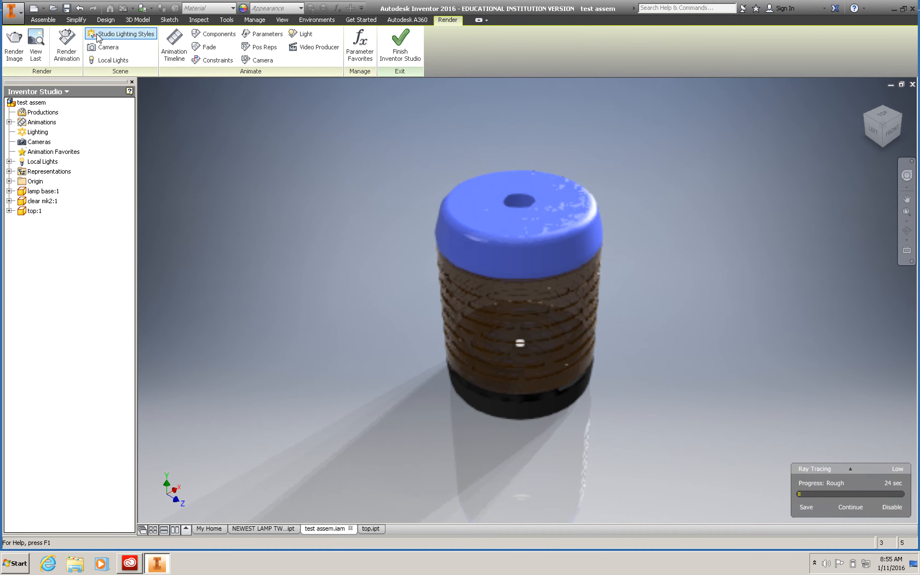
Step: Look at the Infinity Pool style among the studio lighting styles and close the styles without saving
{"action": "left_click", "coordinate": [106, 34]}
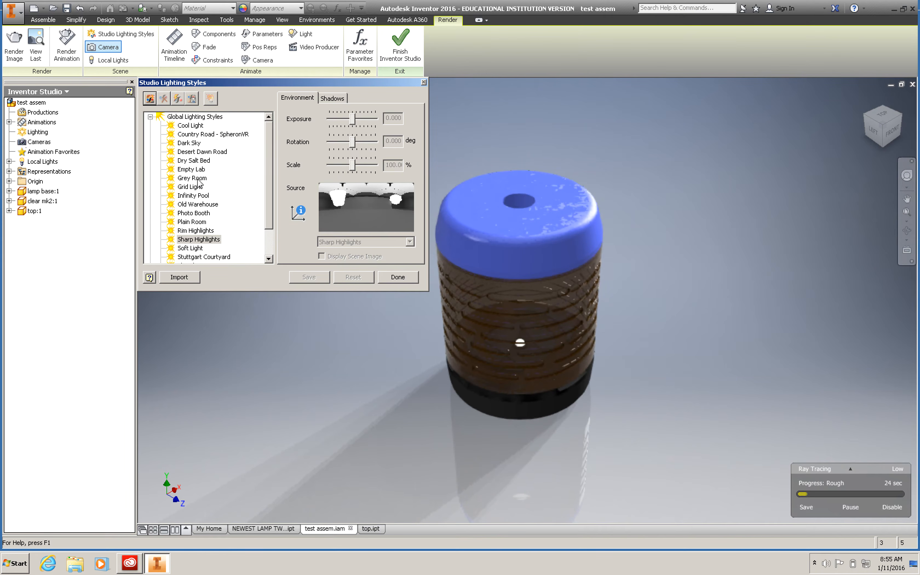
{"action": "left_click", "coordinate": [199, 196]}
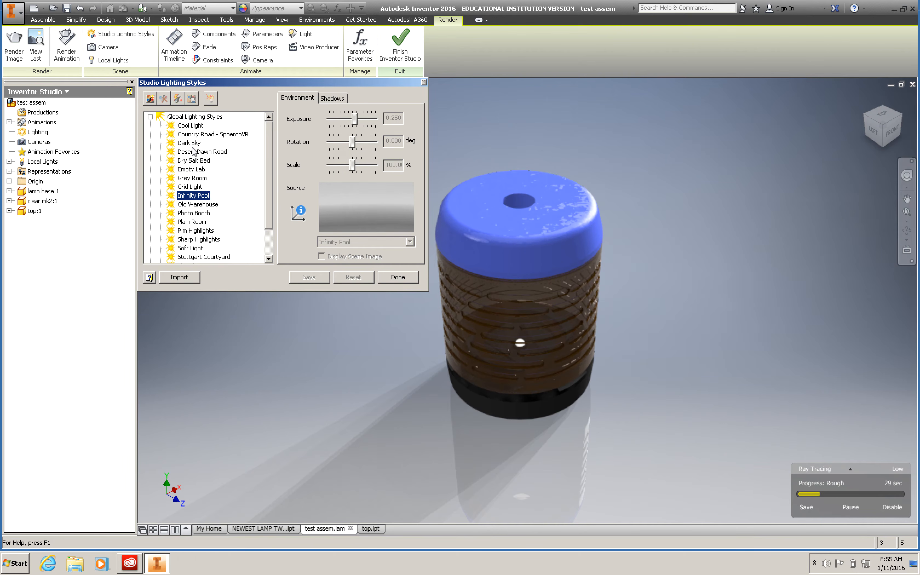
{"action": "left_click", "coordinate": [113, 60]}
{"action": "left_click", "coordinate": [425, 83]}
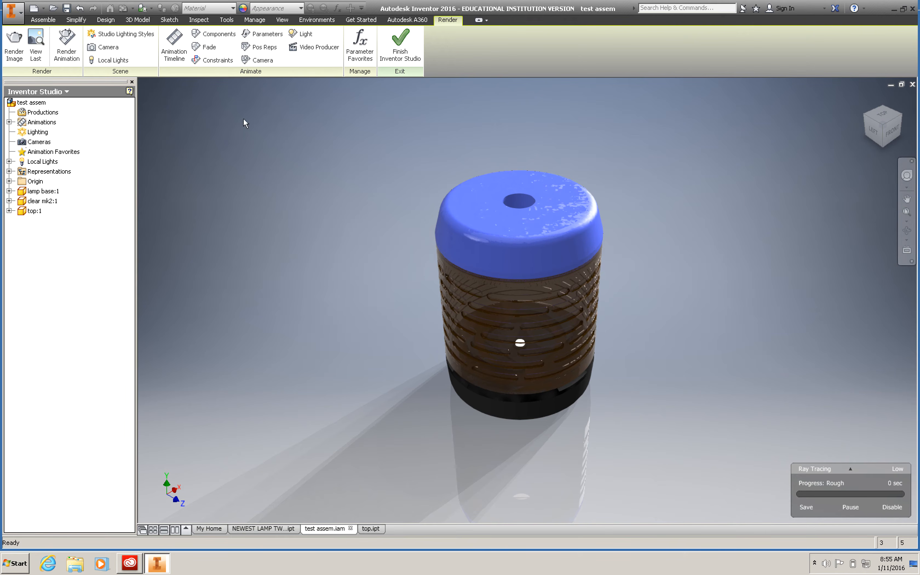
Step: Set up a rendered image of the assembly with an output size of 1422 by 813
{"action": "left_click", "coordinate": [14, 46]}
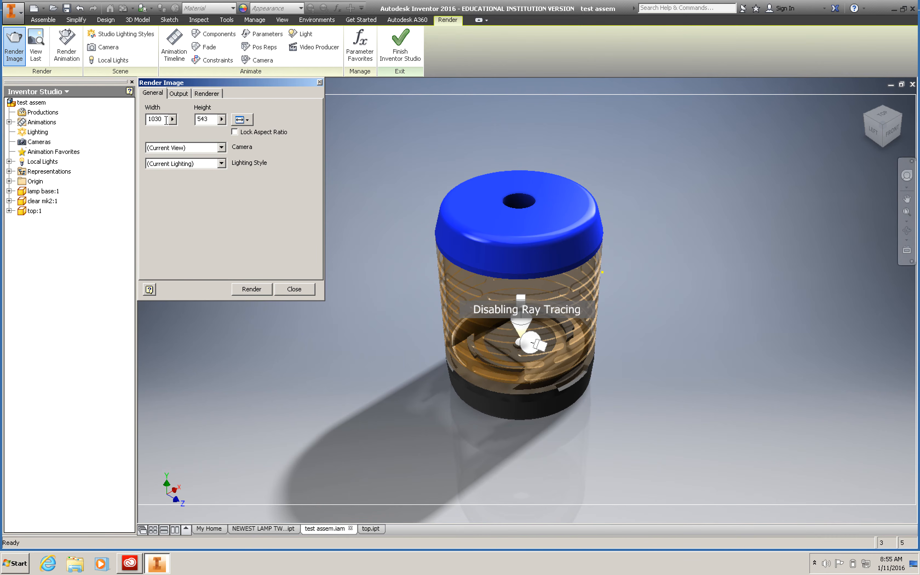
{"action": "left_click", "coordinate": [246, 121]}
{"action": "left_click", "coordinate": [253, 132]}
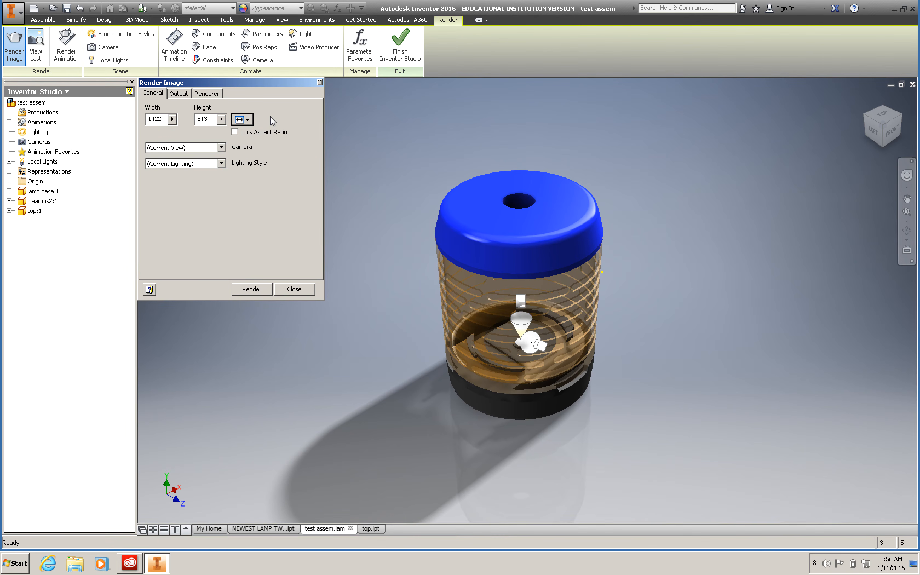
Step: Render the current view with the Until Satisfactory duration and High lighting and material accuracy, and pause the rendering
{"action": "left_click", "coordinate": [179, 94]}
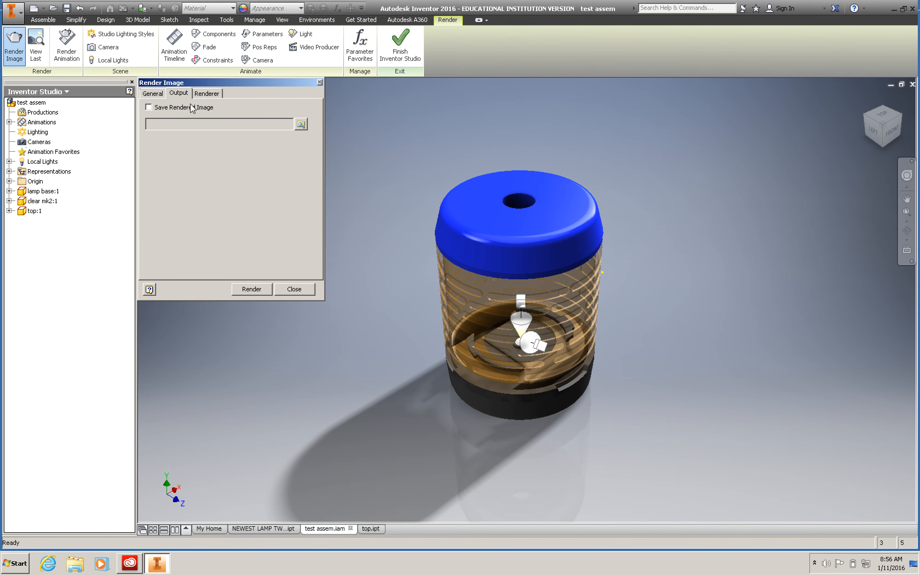
{"action": "left_click", "coordinate": [203, 96]}
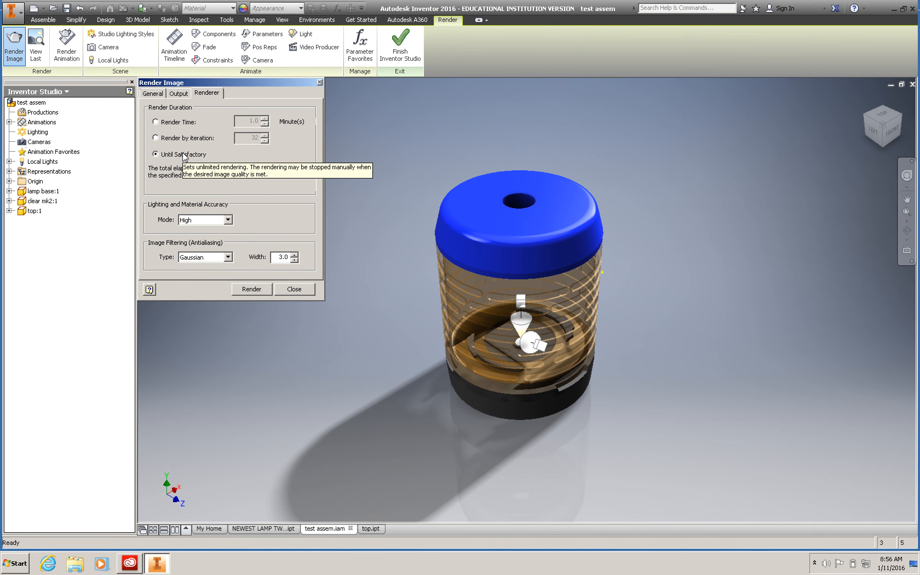
{"action": "left_click", "coordinate": [251, 288]}
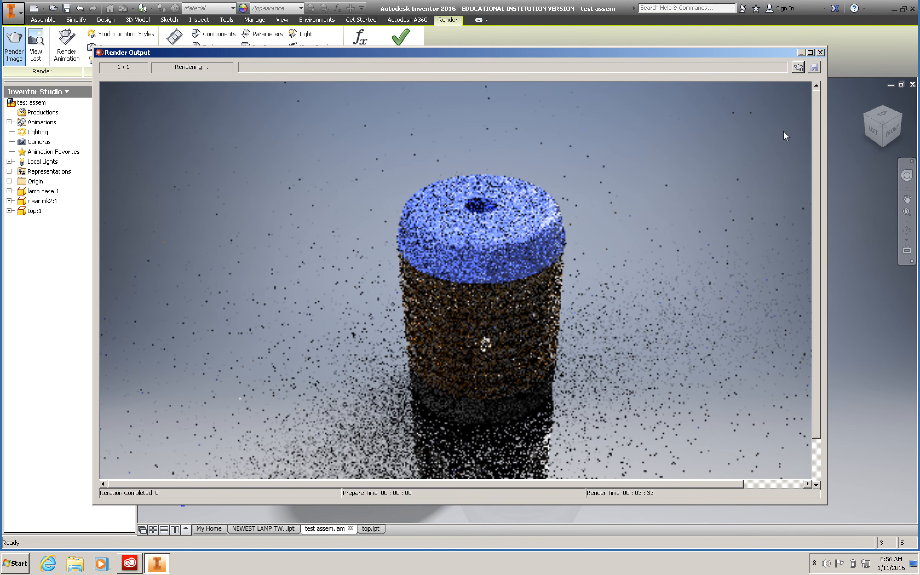
{"action": "left_click", "coordinate": [799, 68]}
Step: Start saving the rendered image and choose the user's network drive (H:) as its location
{"action": "left_click", "coordinate": [814, 67]}
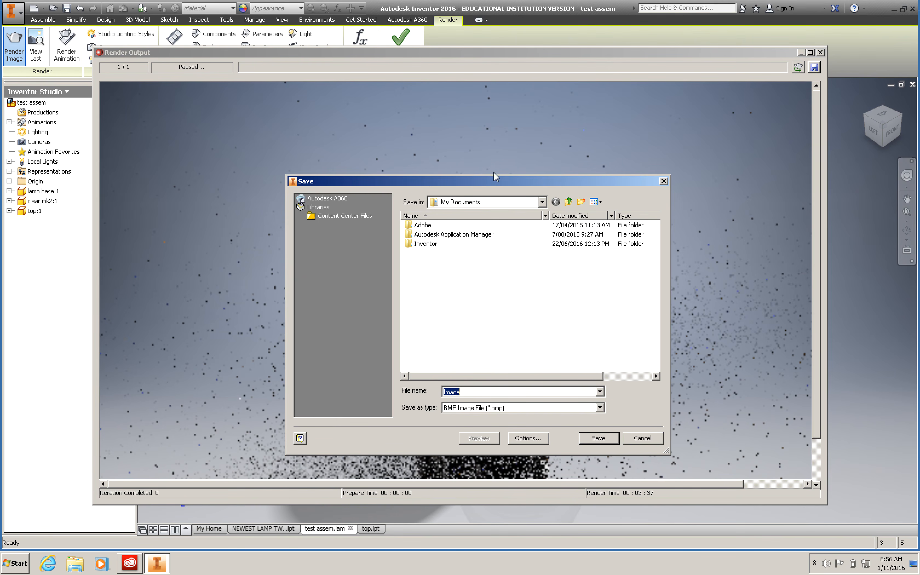
{"action": "left_click_drag", "start_coordinate": [500, 182], "coordinate": [476, 148]}
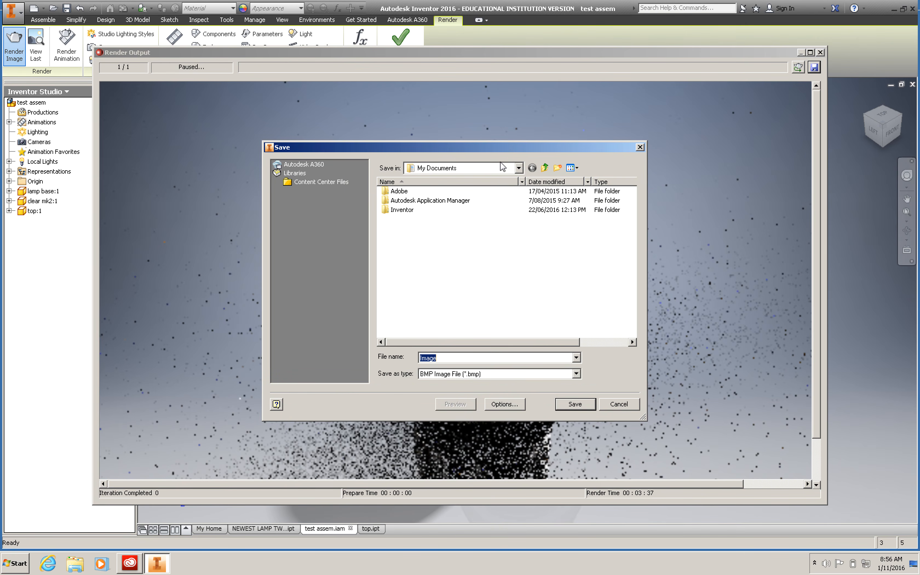
{"action": "left_click", "coordinate": [519, 168]}
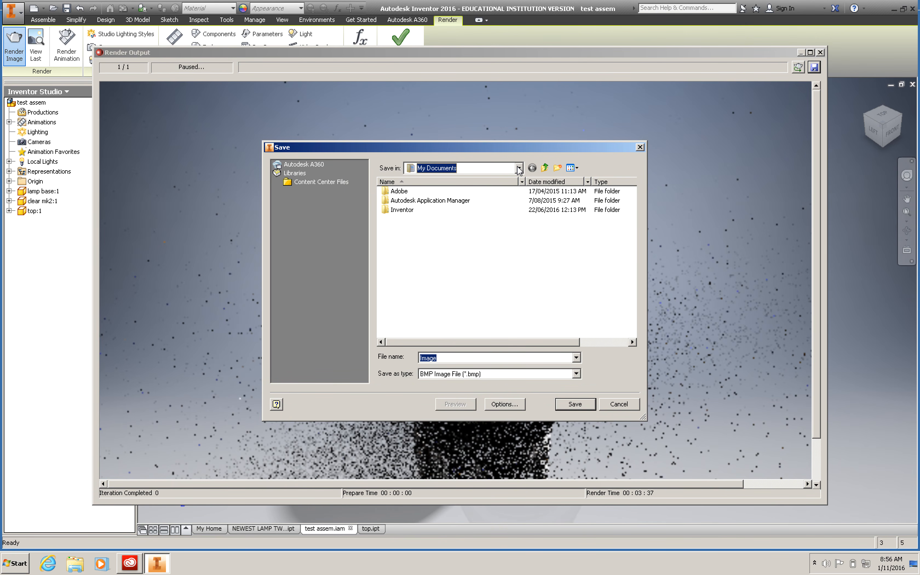
{"action": "left_click", "coordinate": [519, 168]}
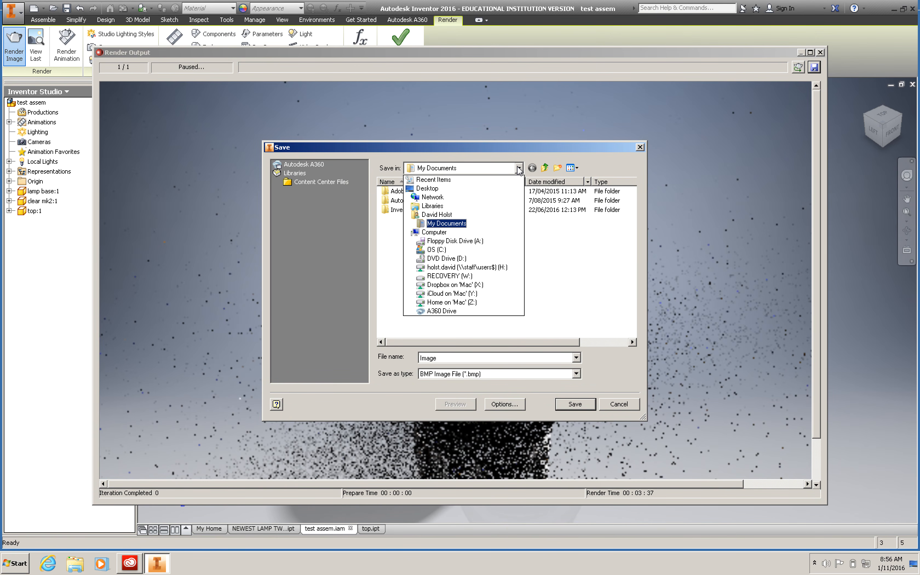
{"action": "left_click", "coordinate": [488, 268]}
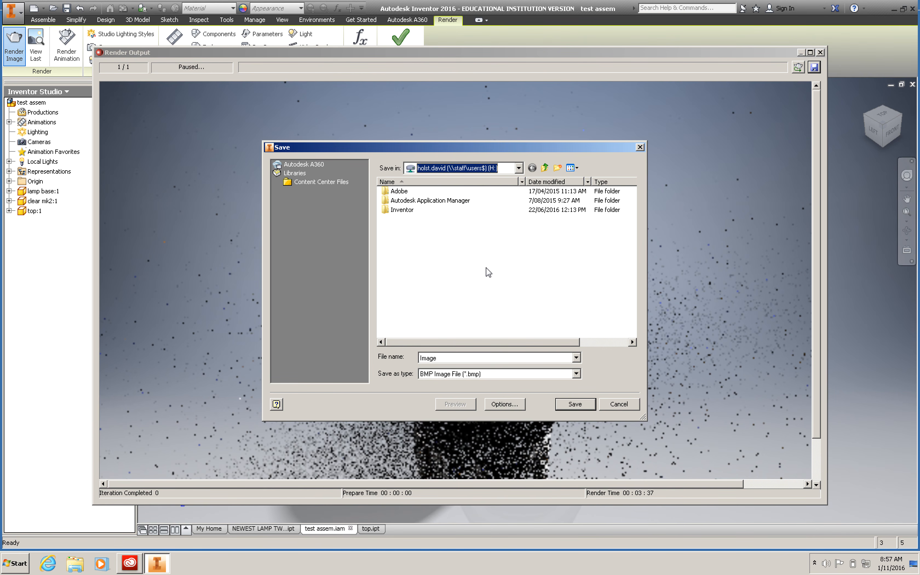
Step: Save the rendered image as a PNG file named "lamp 1"
{"action": "left_click", "coordinate": [481, 375]}
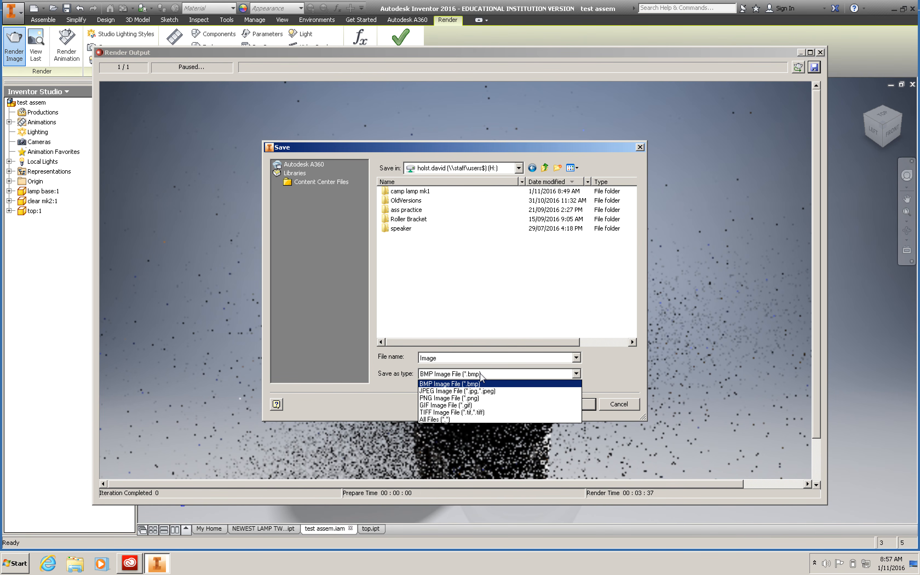
{"action": "left_click", "coordinate": [477, 398]}
{"action": "double_click", "coordinate": [446, 357]}
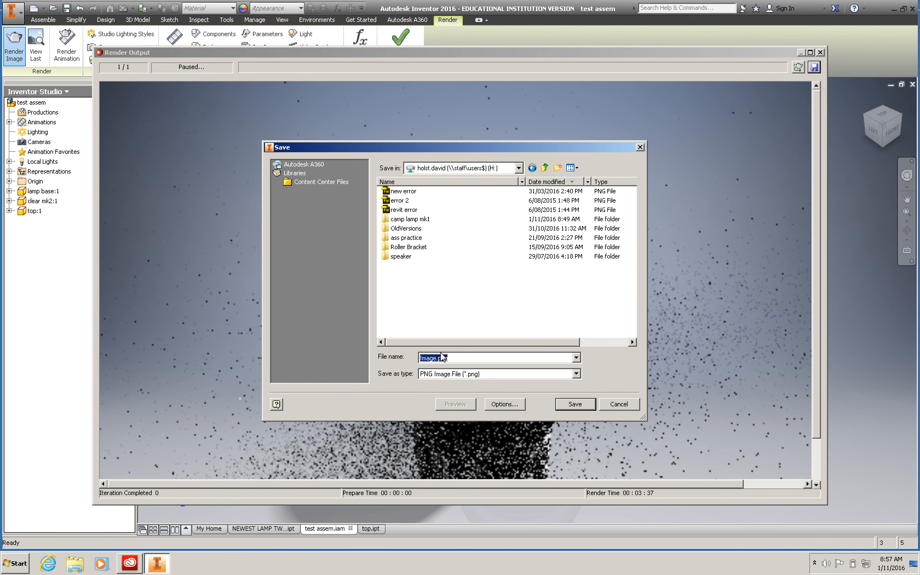
{"action": "type", "text": "lamp 1"}
{"action": "left_click", "coordinate": [561, 404]}
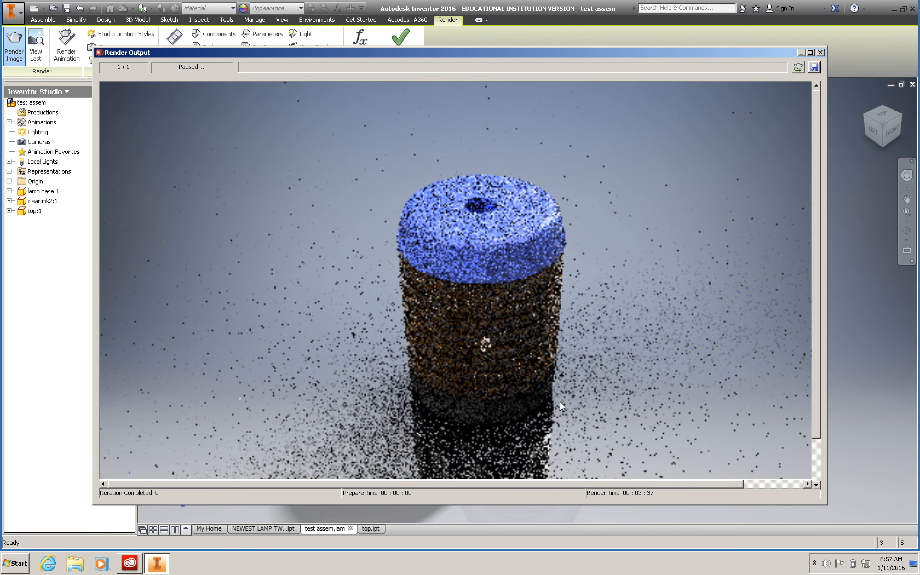